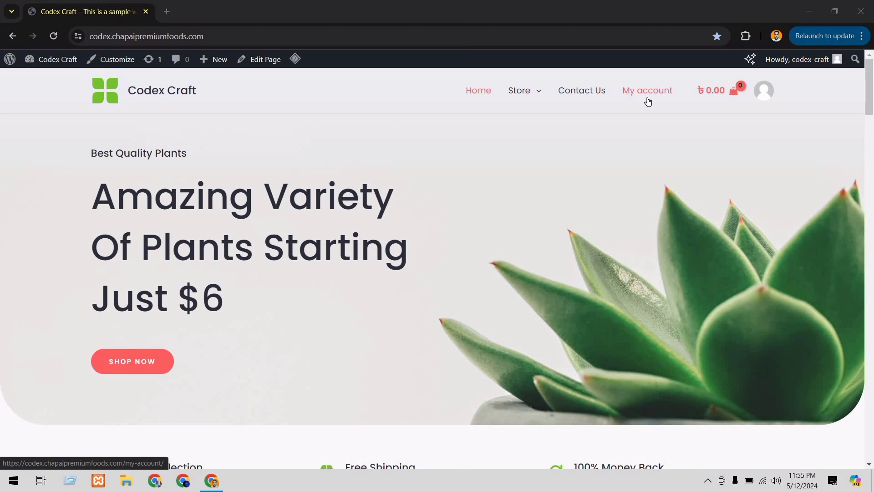
Open the Main Menu in the site customizer and list the pages available as menu items
left_click(116, 64)
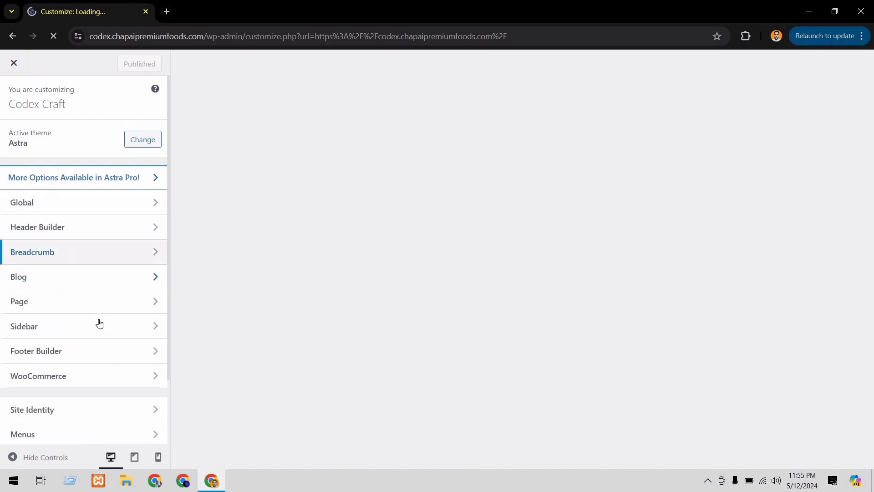
scroll(102, 366, "down", 2)
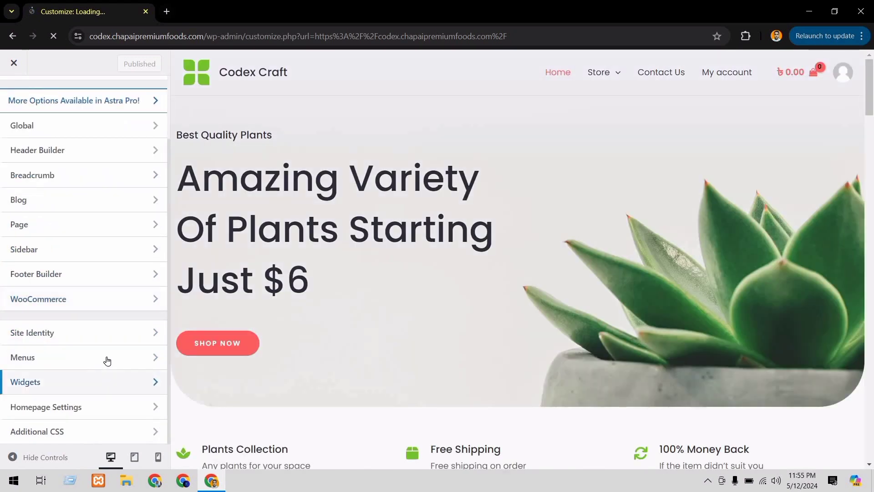
left_click(109, 358)
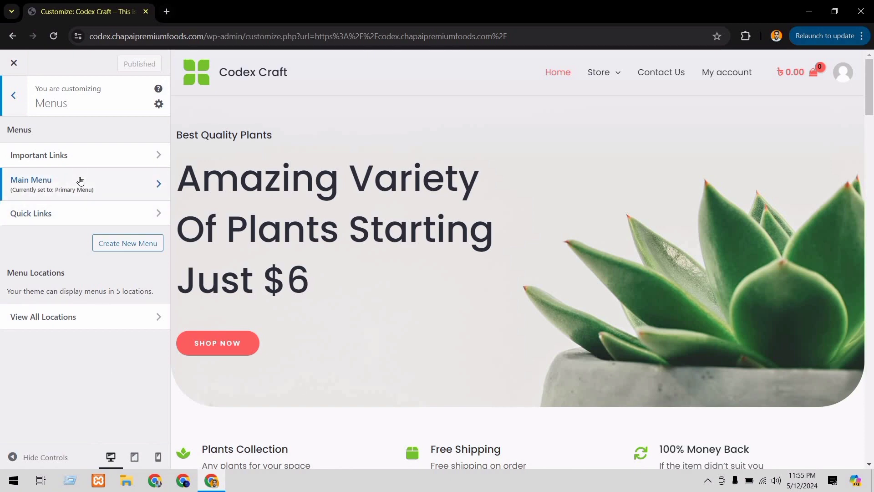
left_click(120, 179)
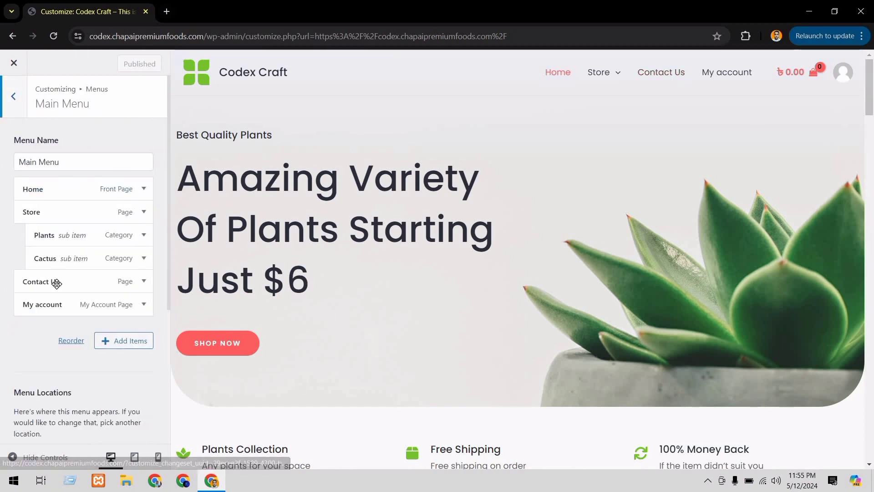
left_click(107, 342)
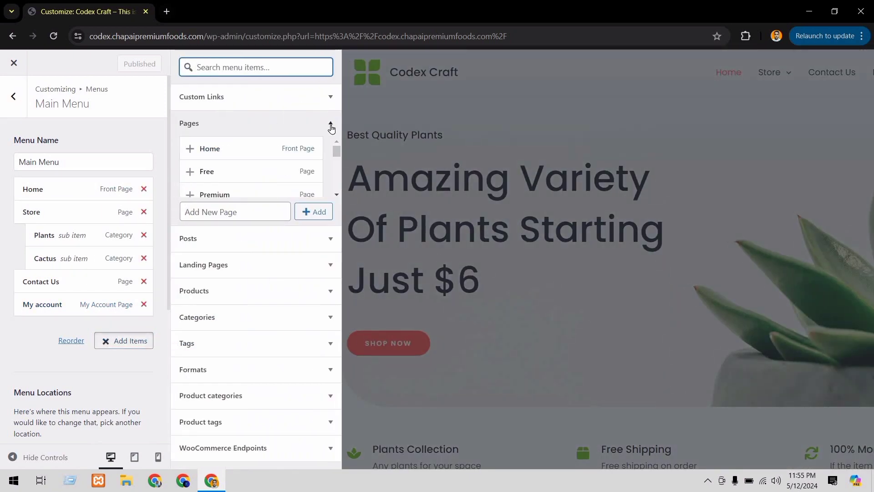
left_click(331, 128)
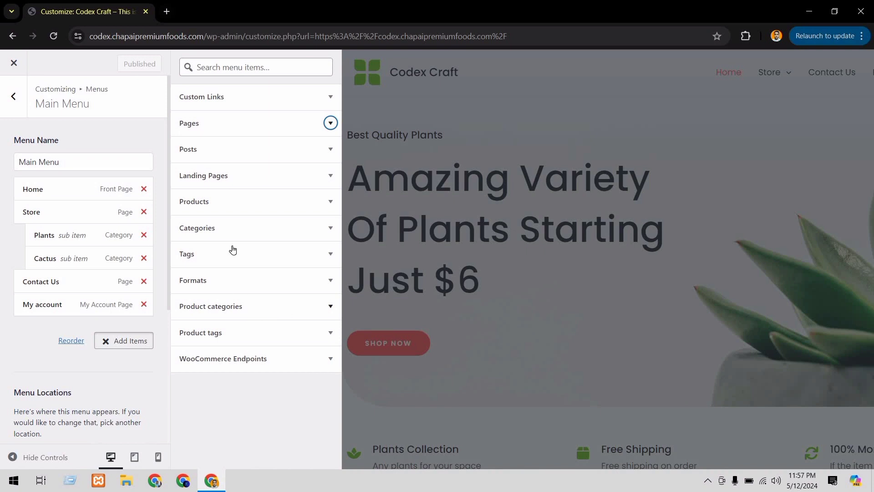
left_click(323, 124)
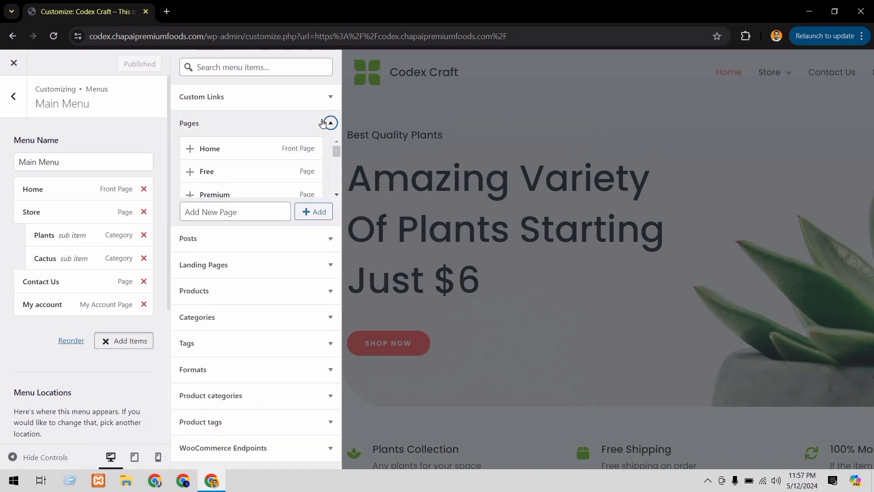
Create a new page named "Services" and add it to the Main Menu
left_click(251, 204)
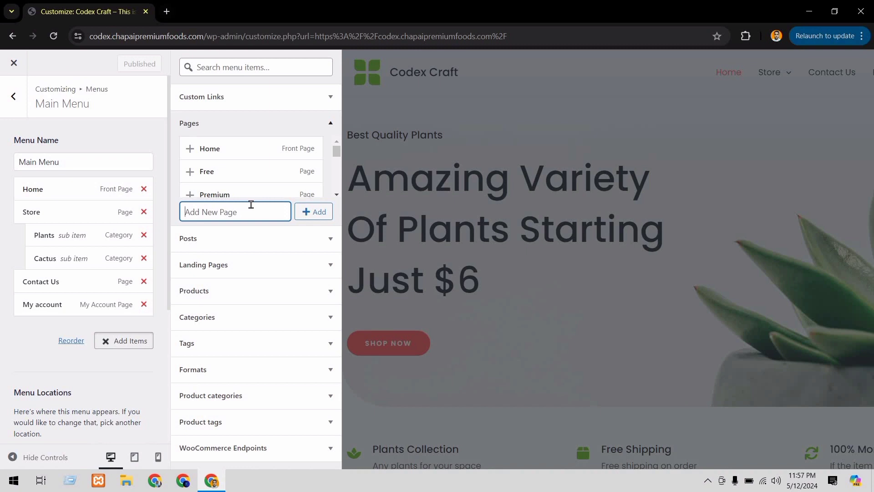
type("Services")
left_click(314, 218)
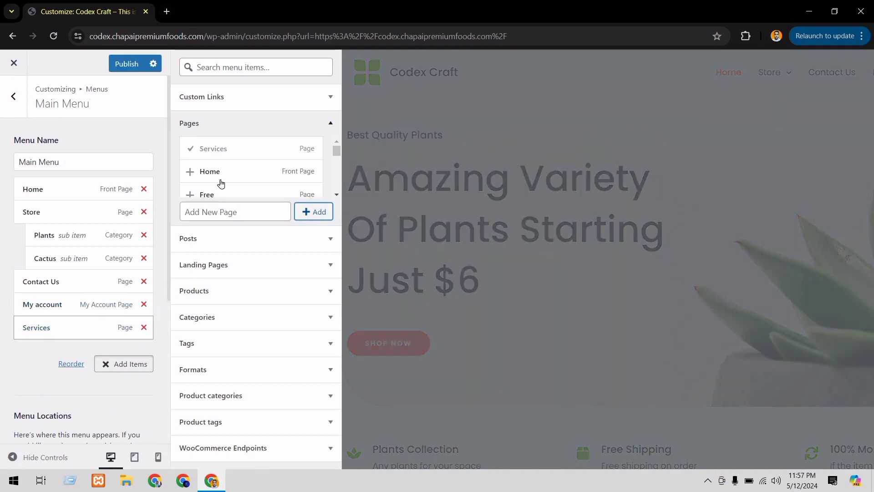
Create a new page named "premium" and add it to the Main Menu
left_click(228, 214)
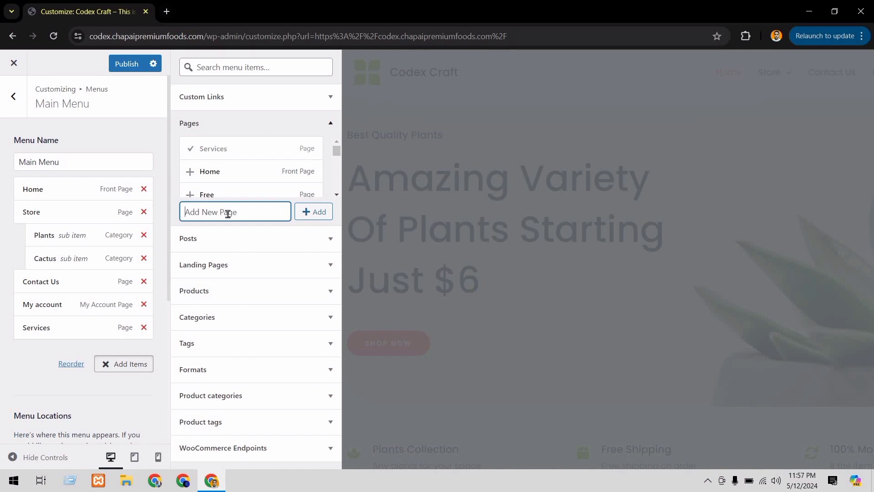
type("p")
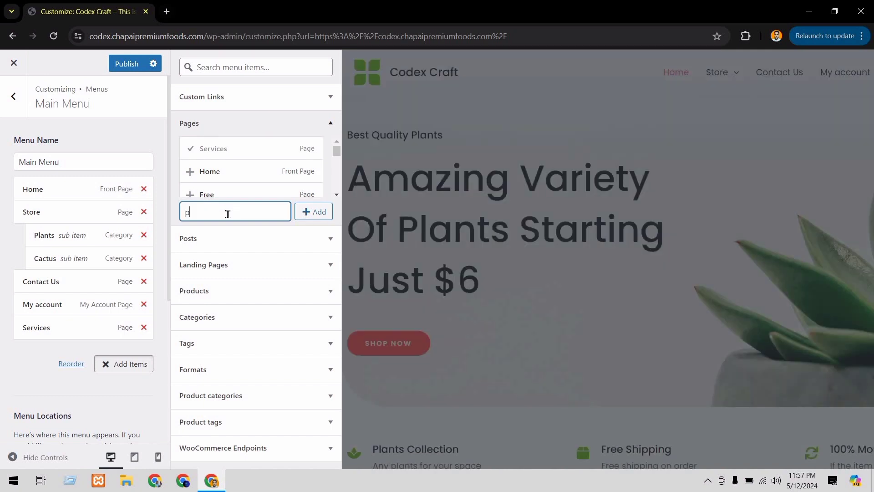
type("remium")
left_click(318, 211)
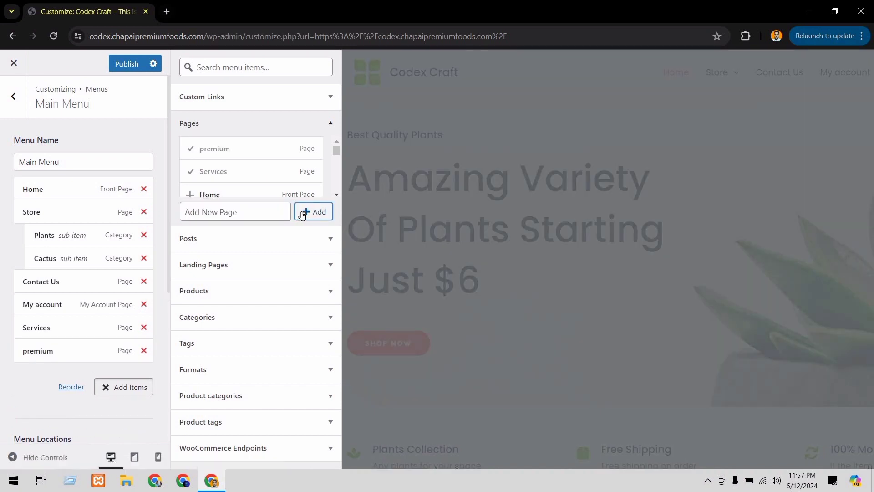
Create a new page named "free" and add it to the Main Menu
left_click(266, 212)
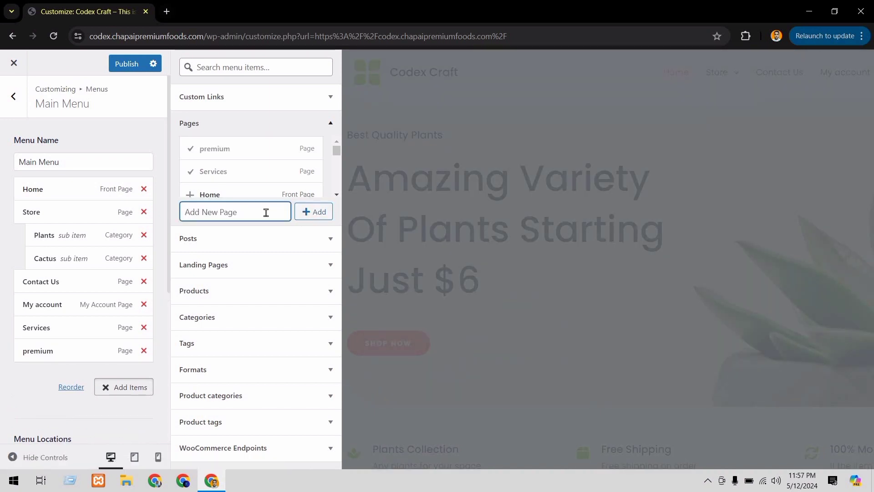
type("free")
left_click(307, 215)
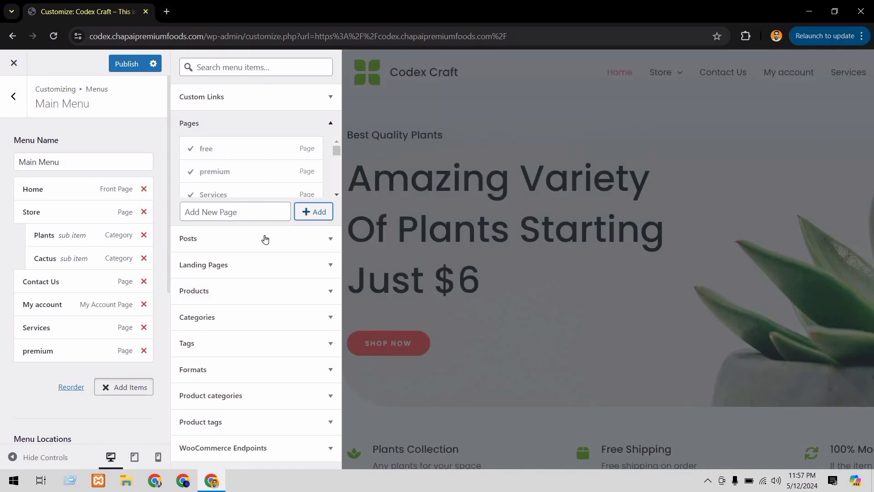
Change the navigation label of the premium menu item to "Premium" with a capital P
scroll(119, 297, "down", 3)
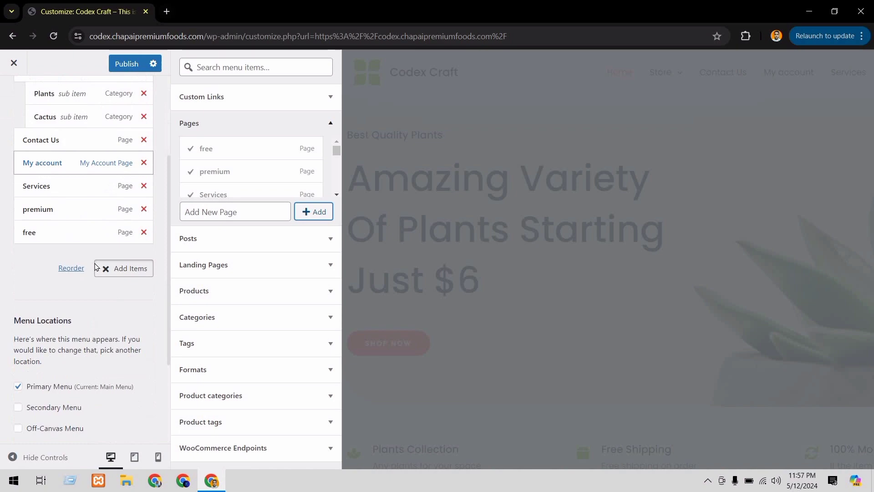
left_click(72, 212)
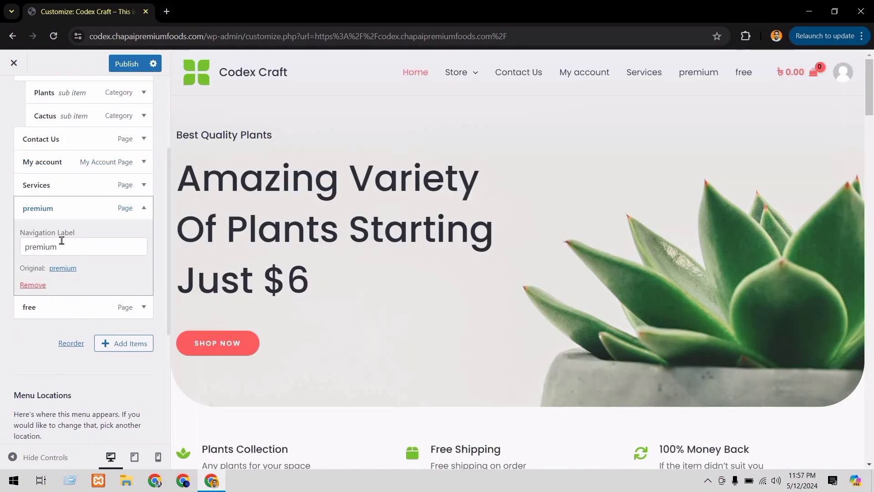
left_click(27, 250)
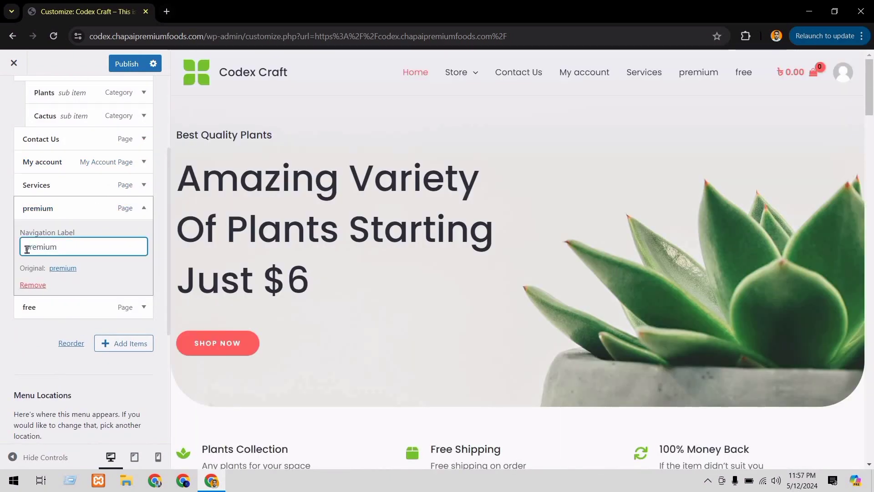
key("BackSpace")
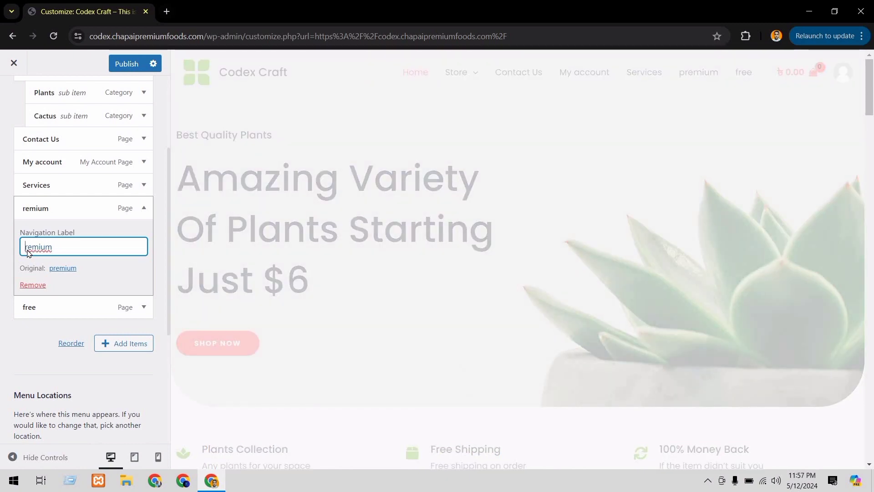
type("P")
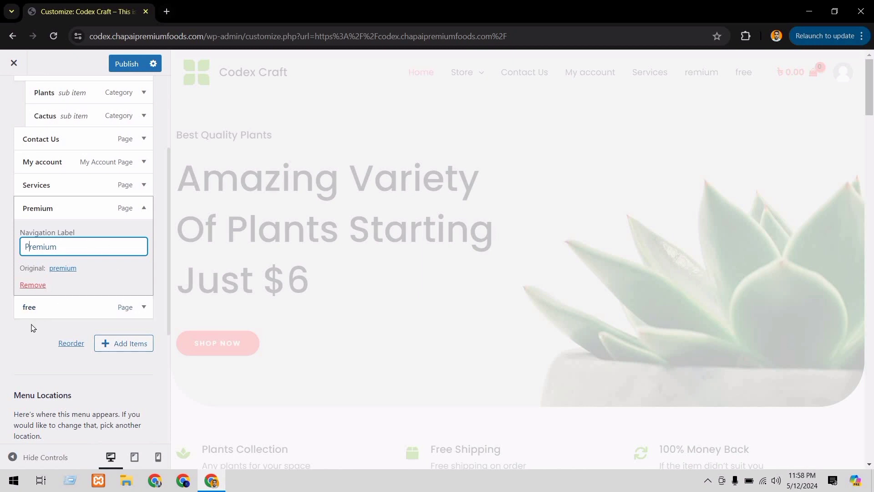
left_click(117, 103)
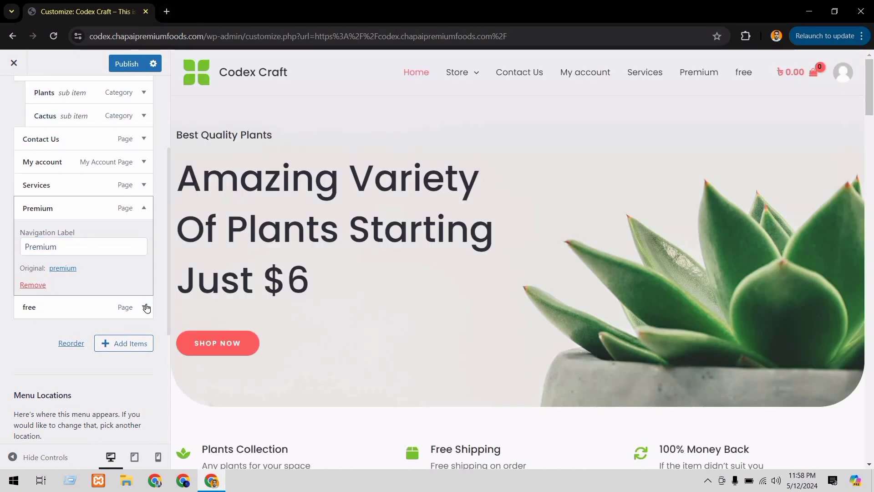
Change the navigation label of the free menu item to "Free" with a capital F
left_click(145, 307)
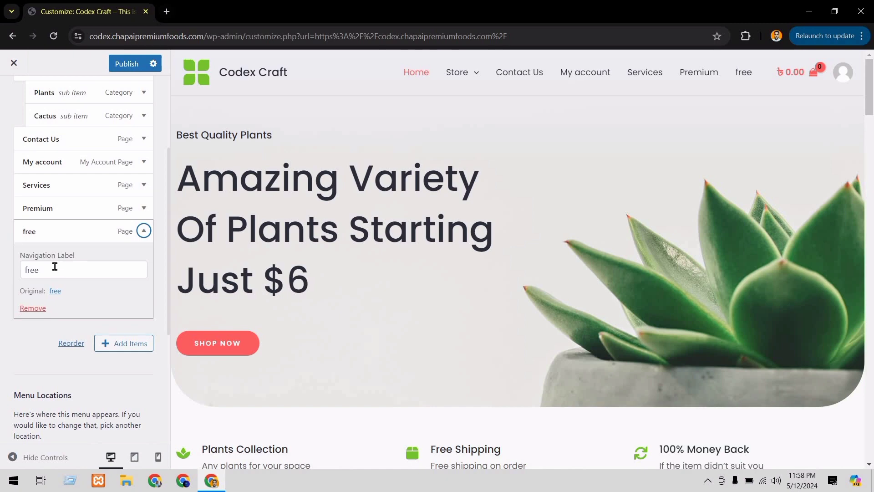
left_click(54, 267)
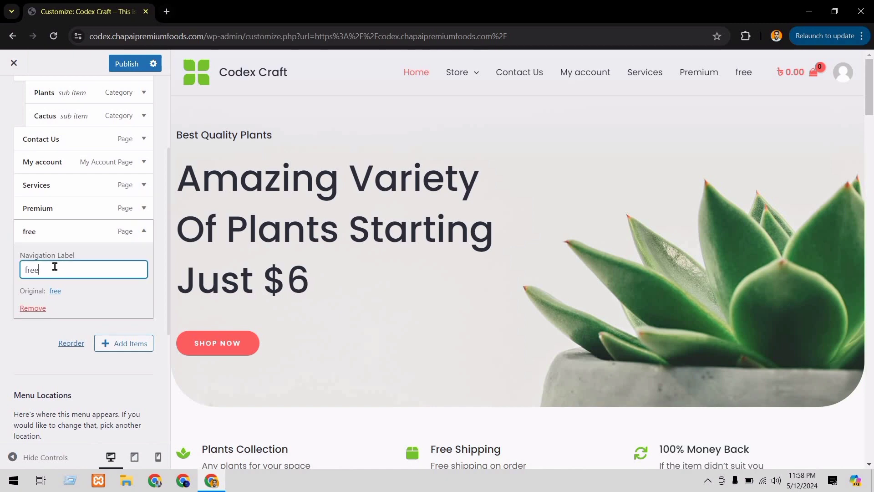
left_click(28, 270)
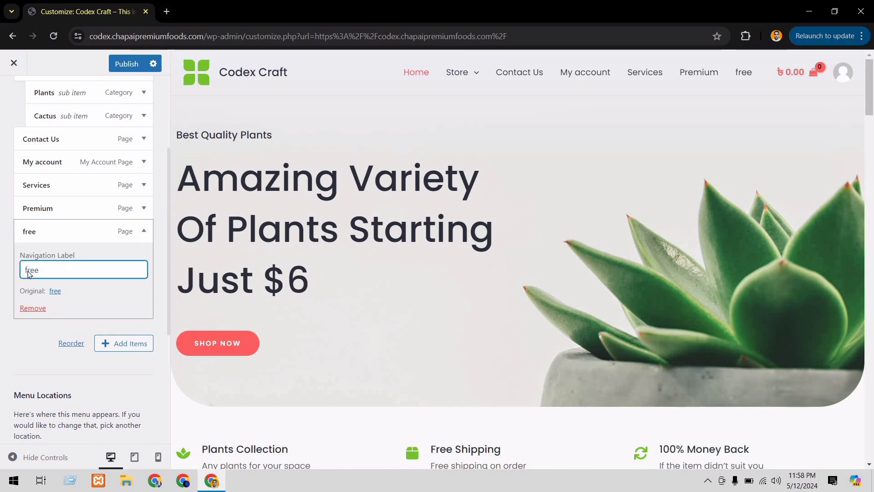
key("BackSpace")
type("f")
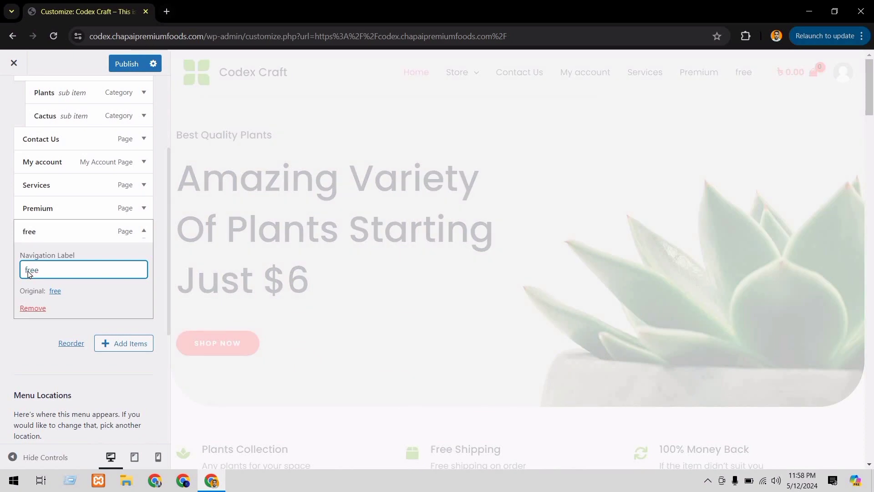
key("BackSpace")
type("F")
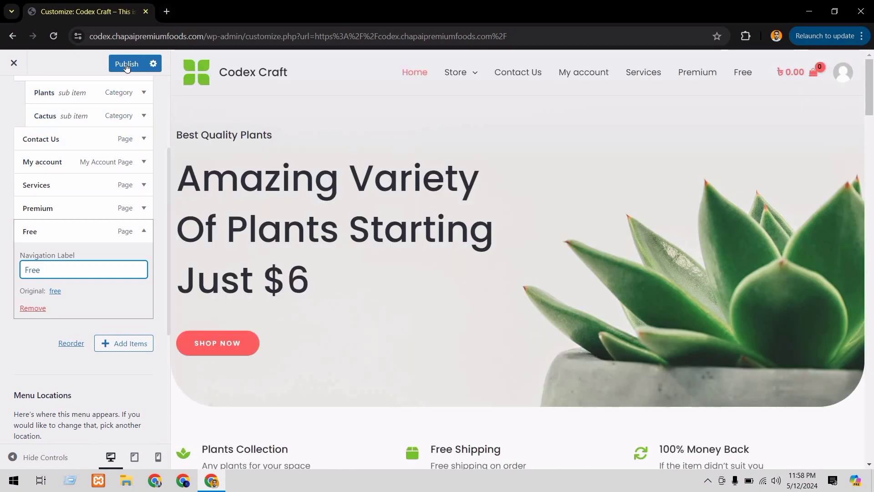
Publish the Main Menu changes and close the customizer to return to the live site
left_click(127, 65)
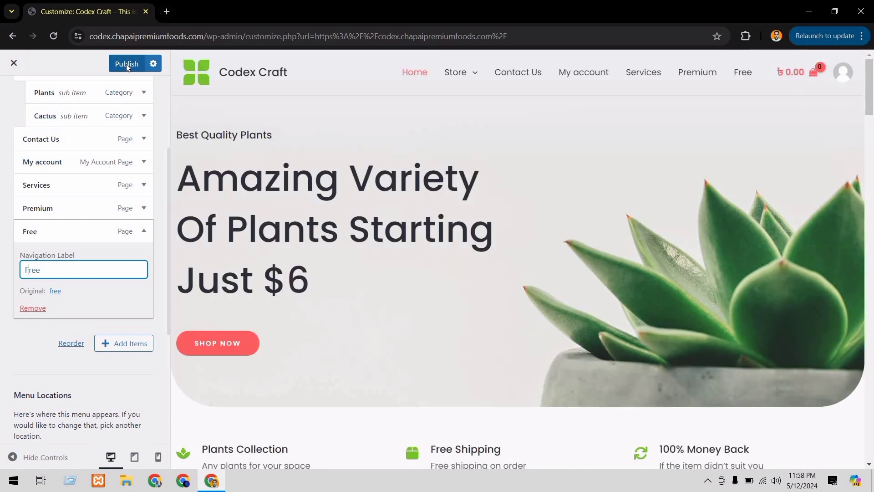
left_click(657, 80)
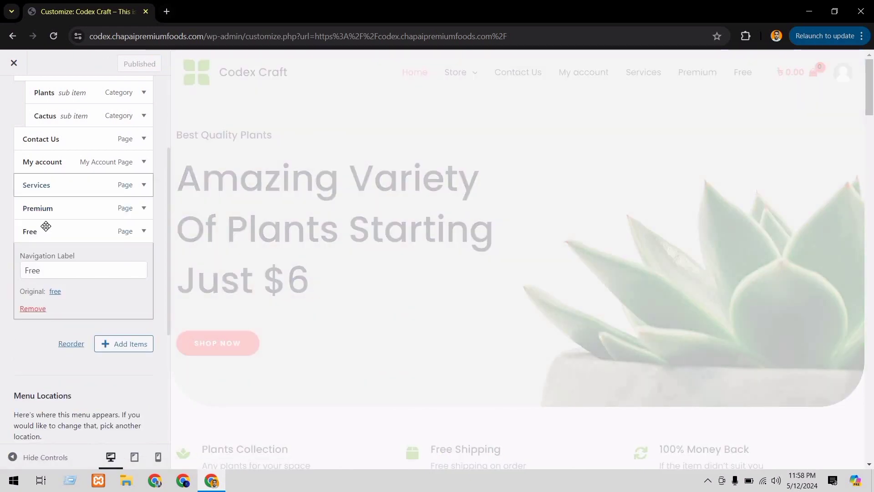
scroll(88, 176, "up", 3)
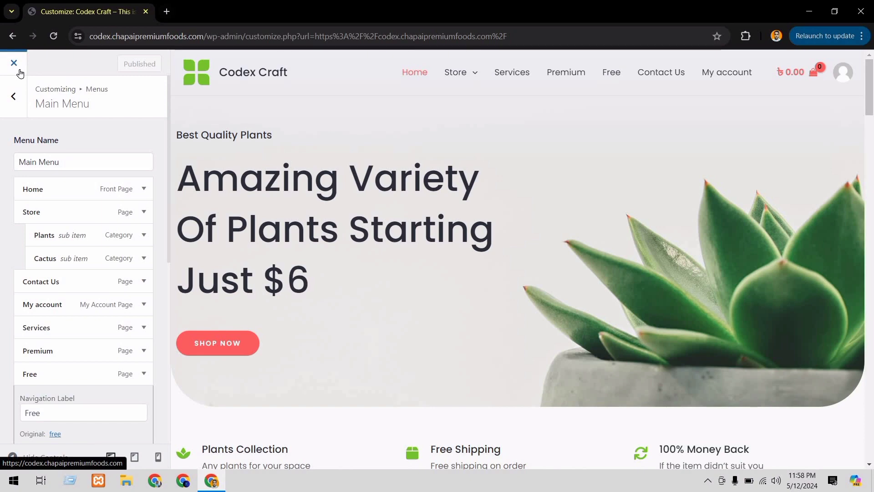
left_click(20, 71)
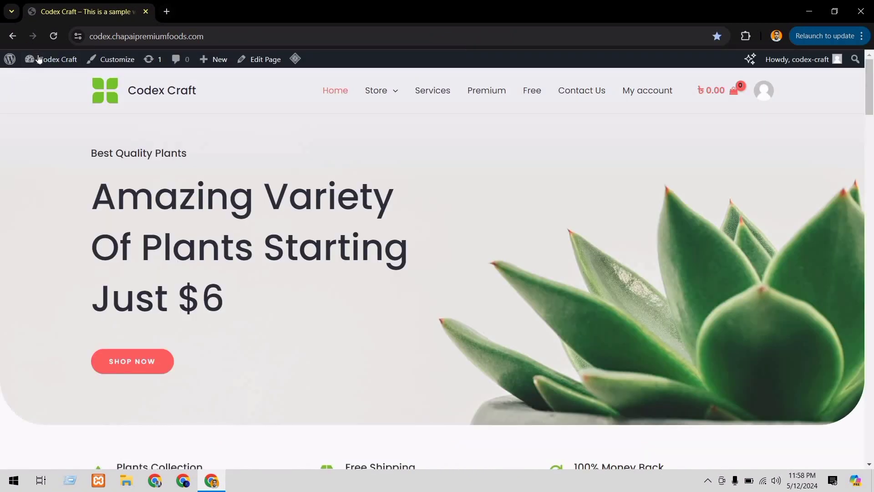
Go to the WordPress admin dashboard and open the Menus management page under Appearance
mouse_move(36, 59)
left_click(40, 79)
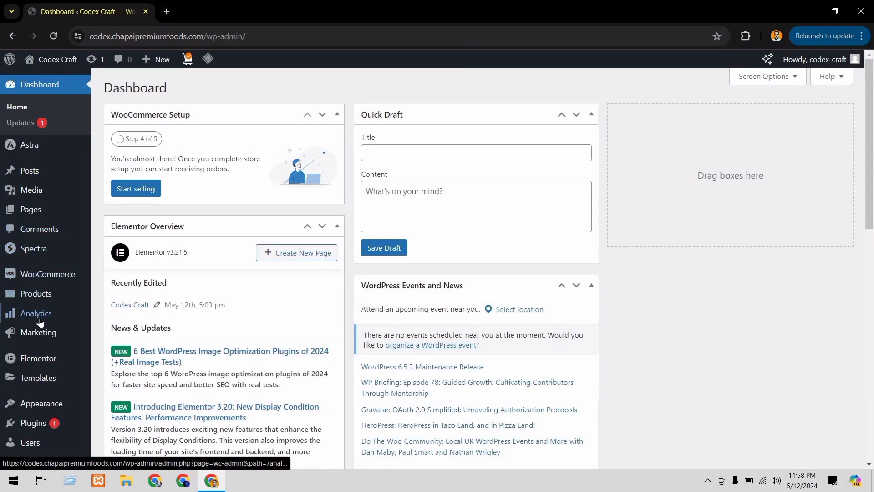
scroll(40, 323, "down", 3)
mouse_move(41, 329)
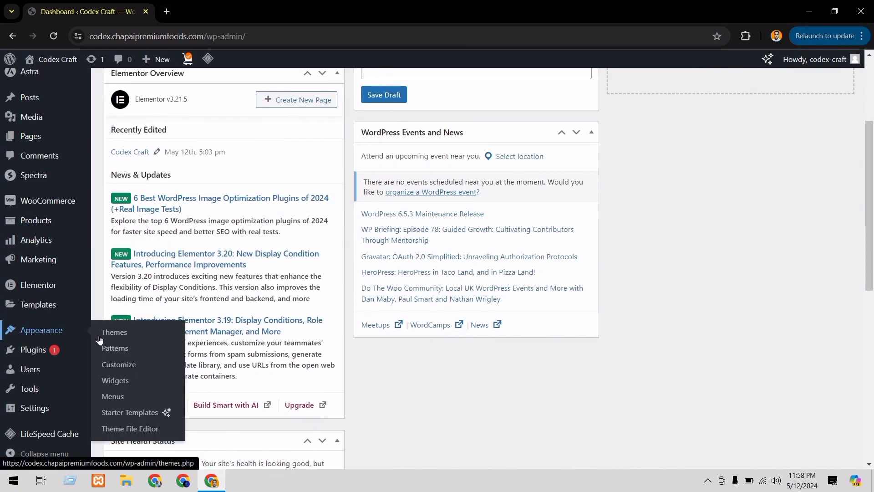
left_click(117, 396)
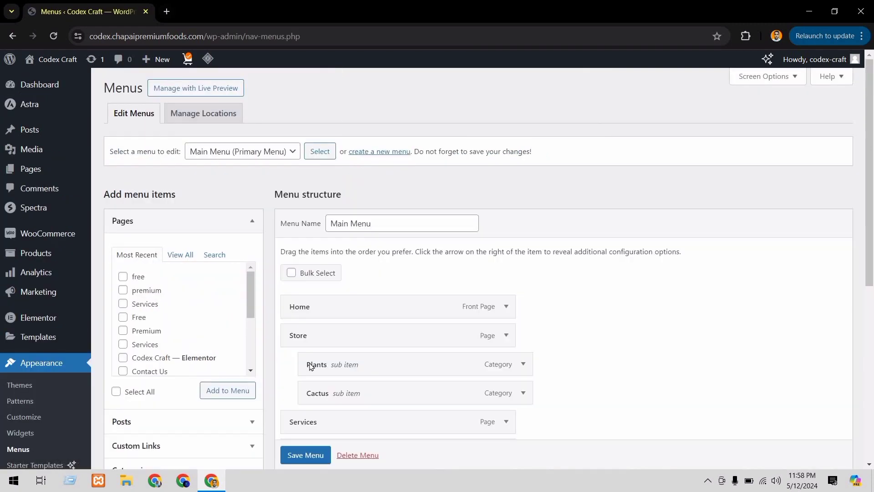
Load the Main Menu (Primary Menu) for editing on the Menus page
scroll(310, 367, "down", 1)
scroll(236, 159, "up", 1)
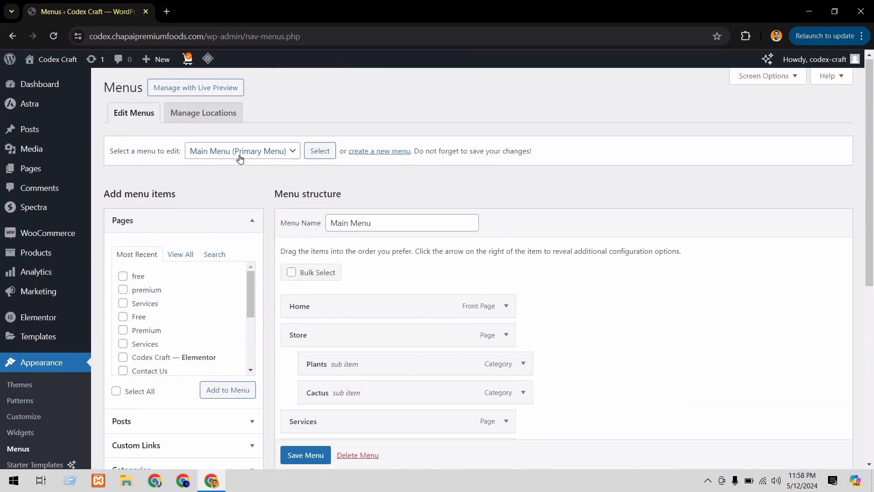
left_click(240, 158)
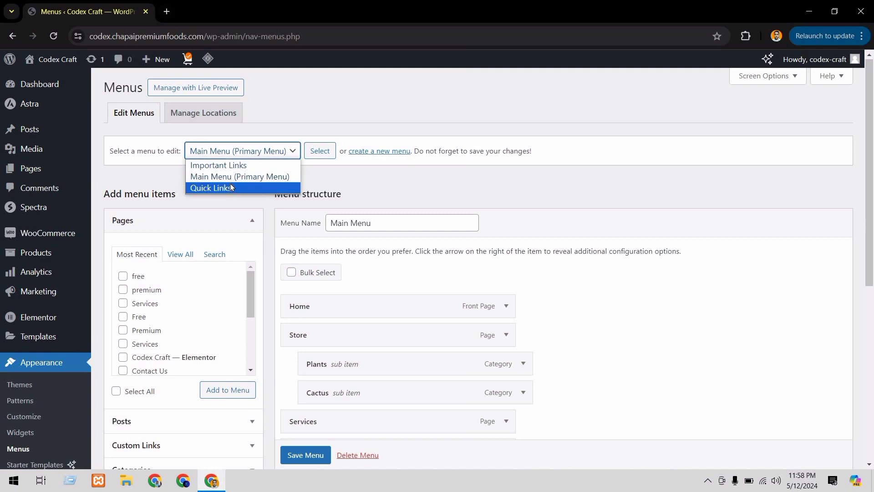
left_click(237, 178)
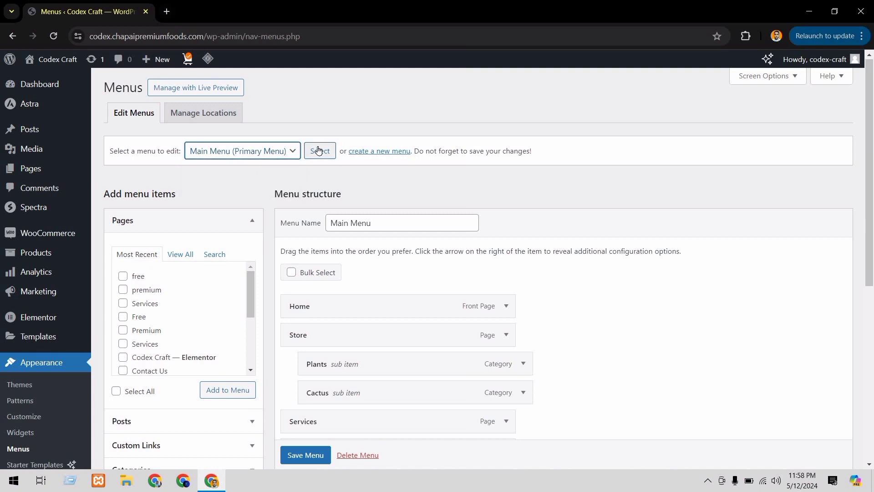
left_click(319, 150)
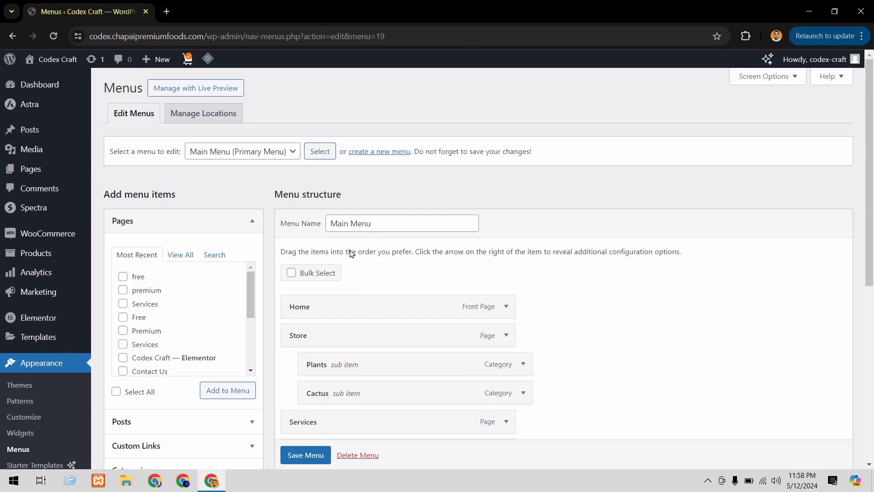
Nest Premium and Free as sub items under Services in the Main Menu structure and save the menu
scroll(349, 250, "down", 5)
scroll(350, 254, "up", 1)
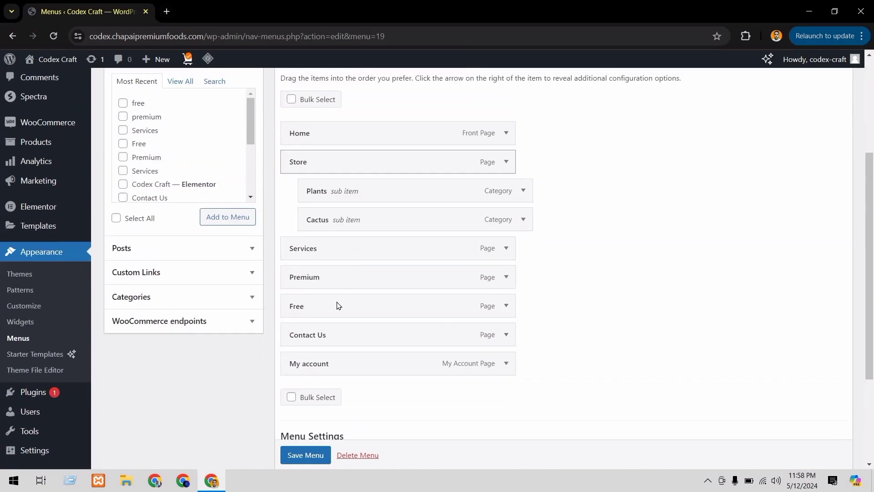
scroll(337, 306, "down", 1)
scroll(337, 306, "down", 1)
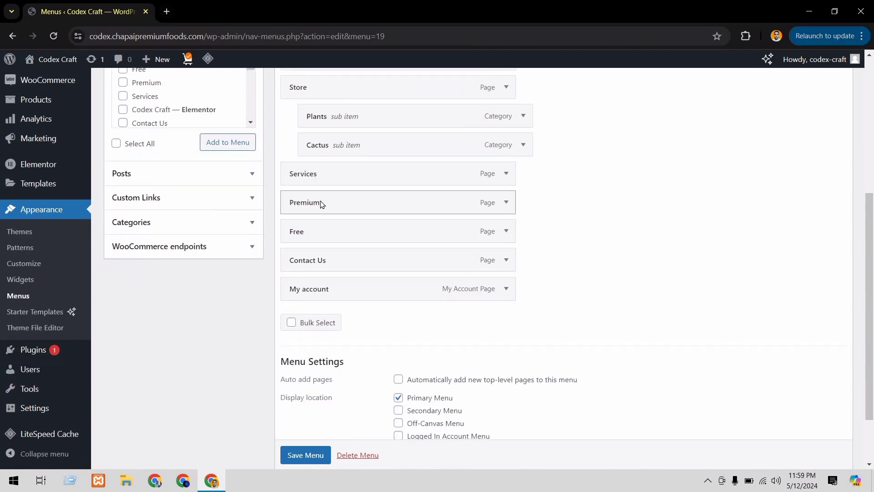
left_click_drag(321, 204, 345, 202)
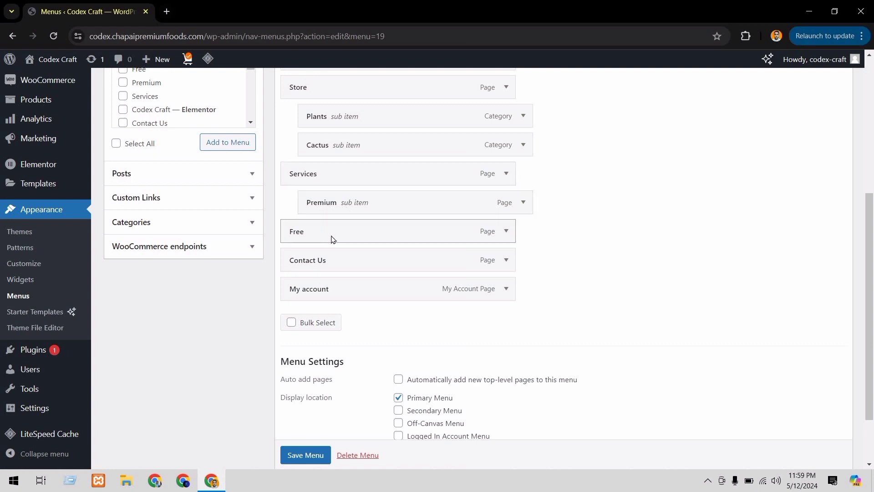
left_click_drag(332, 239, 360, 235)
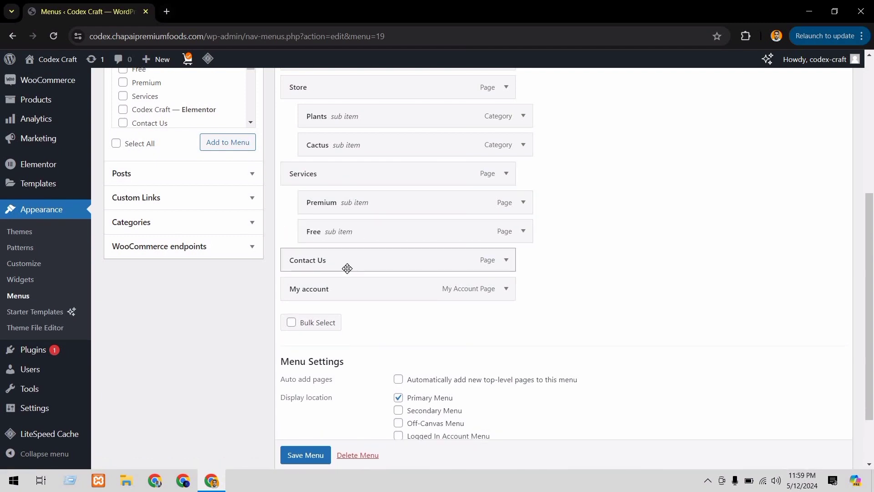
scroll(347, 268, "down", 2)
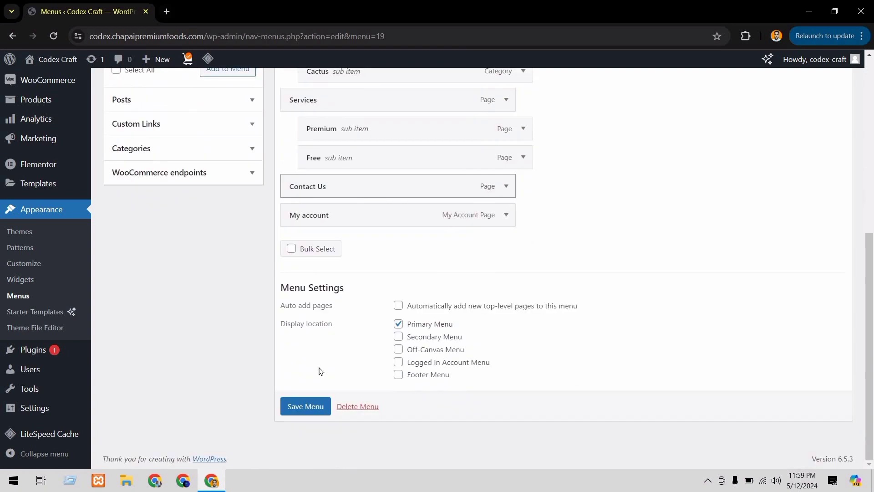
left_click(306, 407)
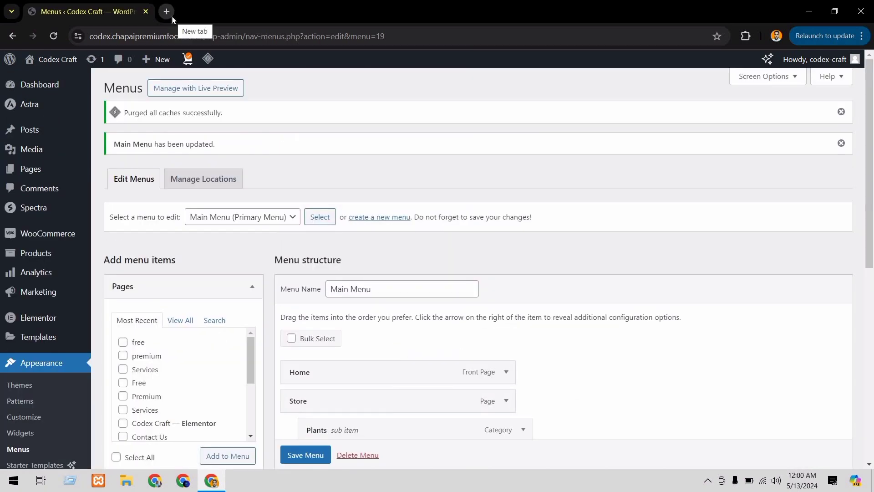
Open codex.chapaipremiumfoods.com in a new browser tab and check the Services submenu in the site header
left_click(167, 11)
type("c")
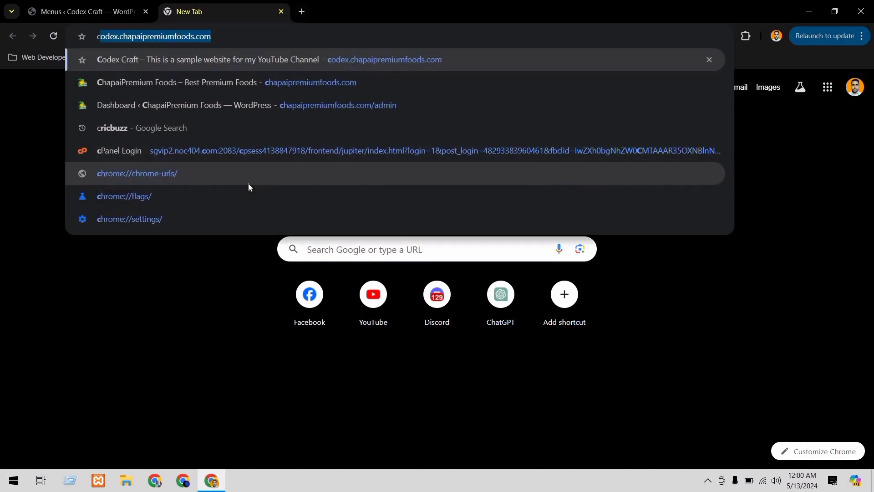
type("ode")
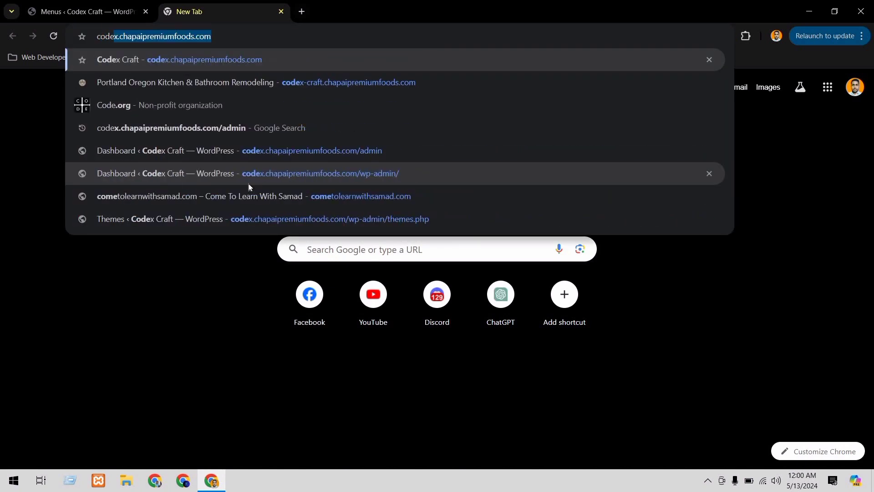
key("Return")
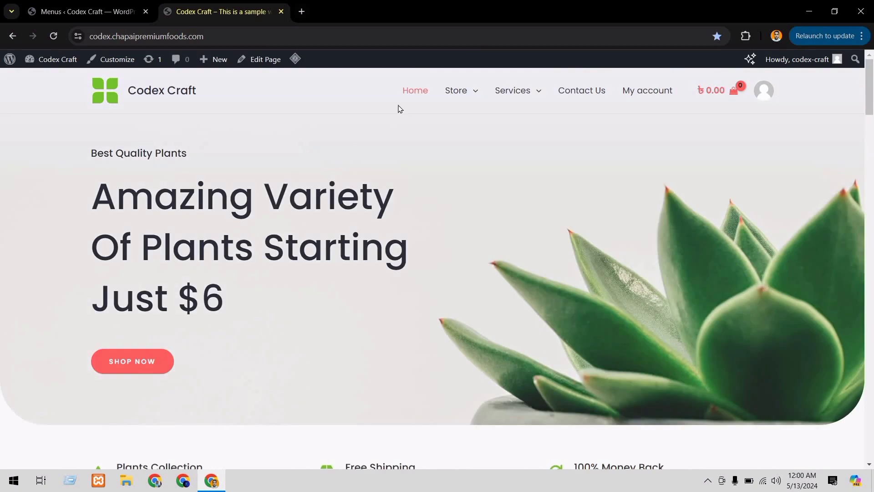
mouse_move(512, 90)
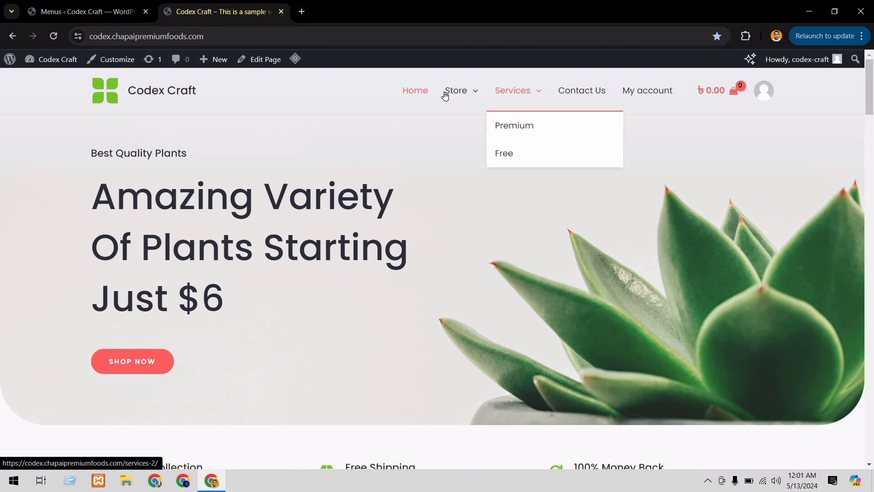
Return to the Menus page, move Services with its sub items above Store, and save the Main Menu
left_click(80, 13)
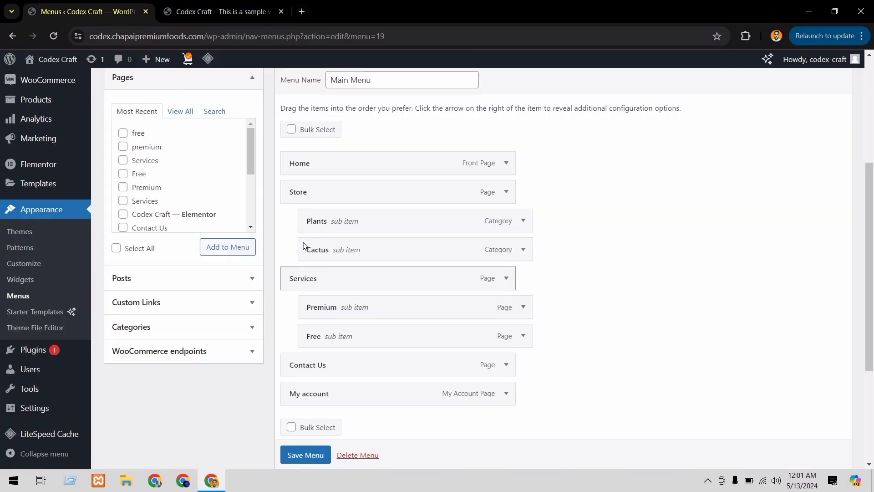
left_click_drag(303, 245, 301, 191)
left_click(305, 456)
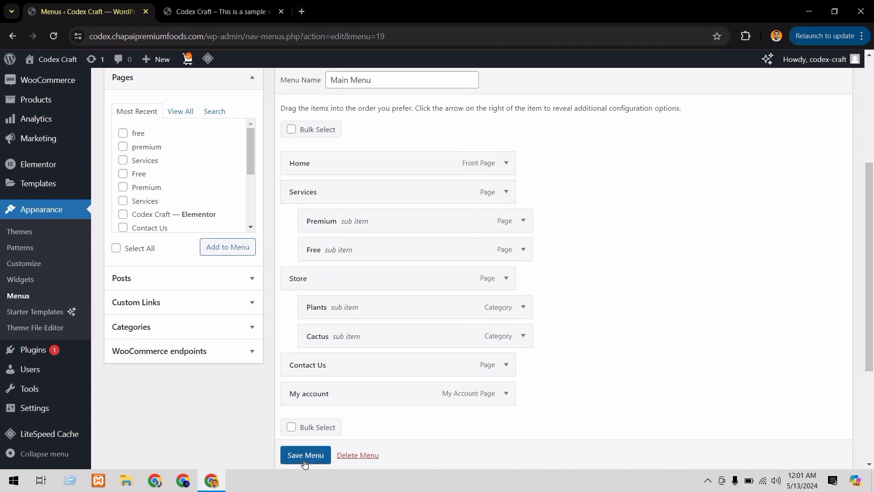
left_click(305, 455)
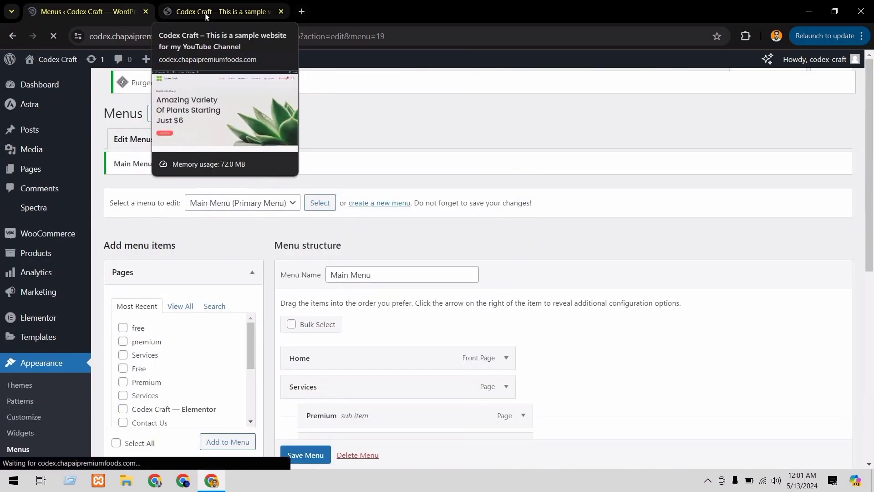
Reload the live site's home page and check the order of the header menu and the Services submenu
left_click(200, 12)
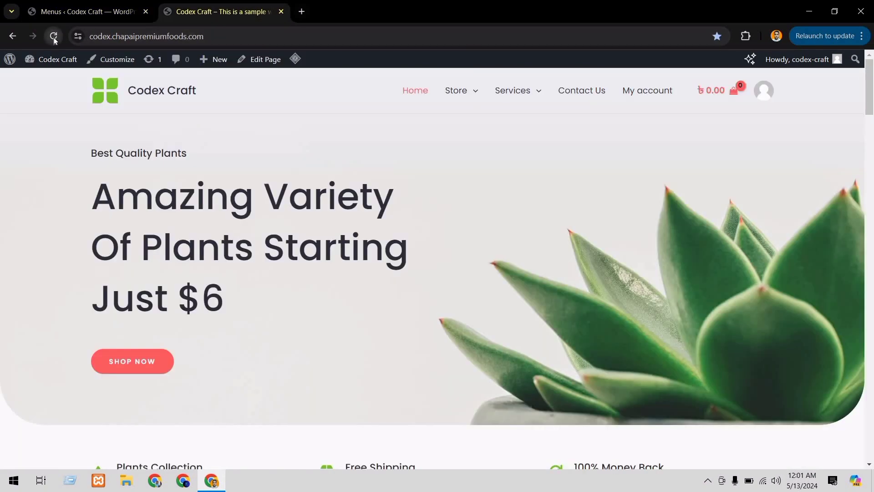
left_click(55, 41)
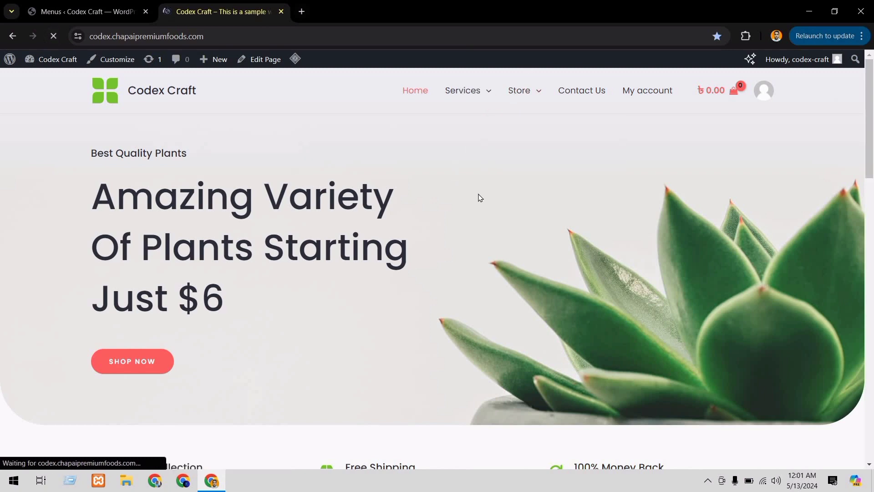
mouse_move(479, 99)
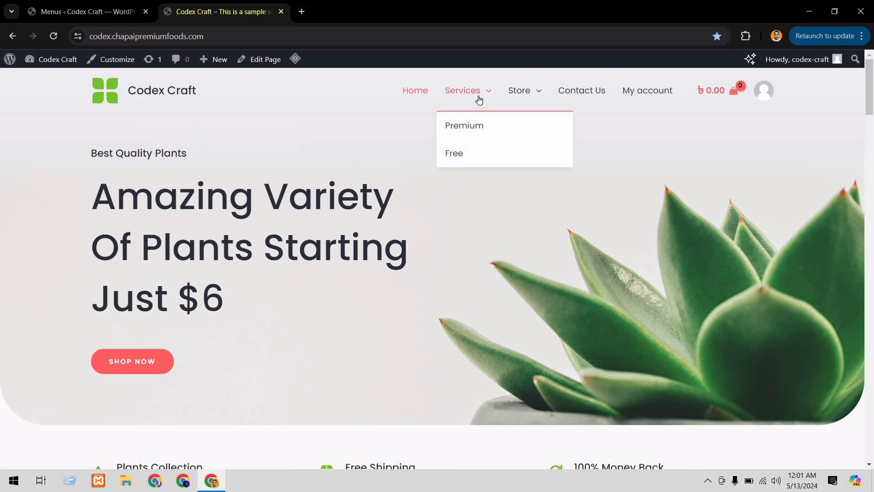